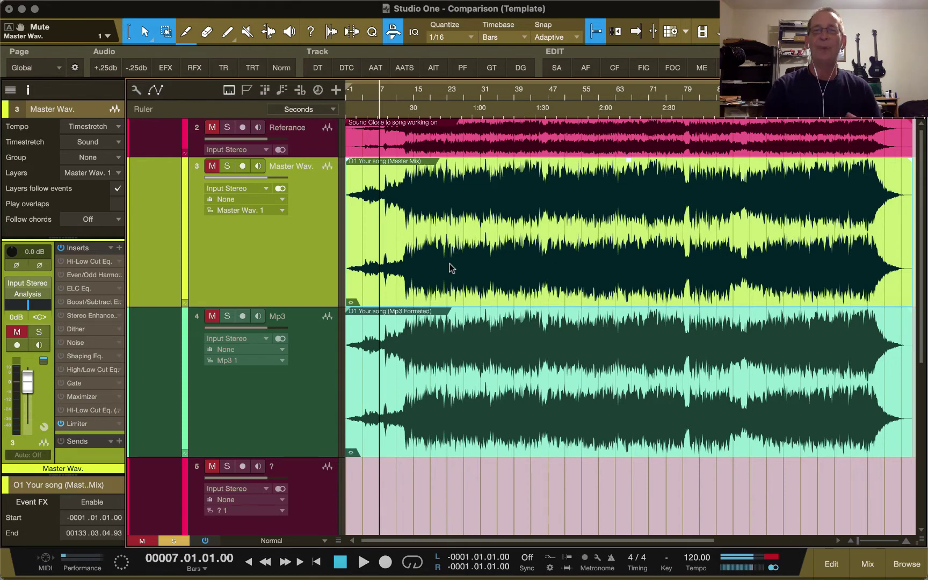
click(317, 374)
click(316, 280)
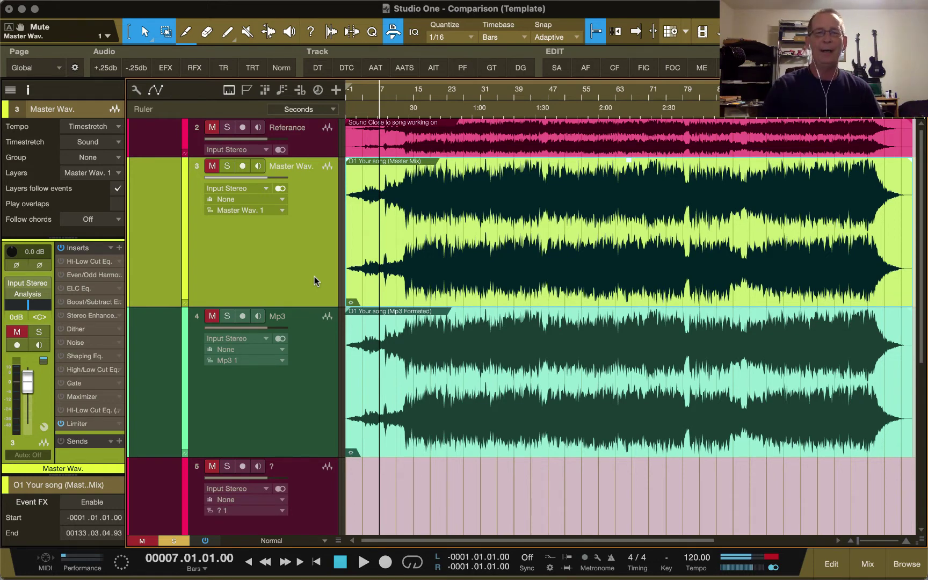
mouse_move(239, 568)
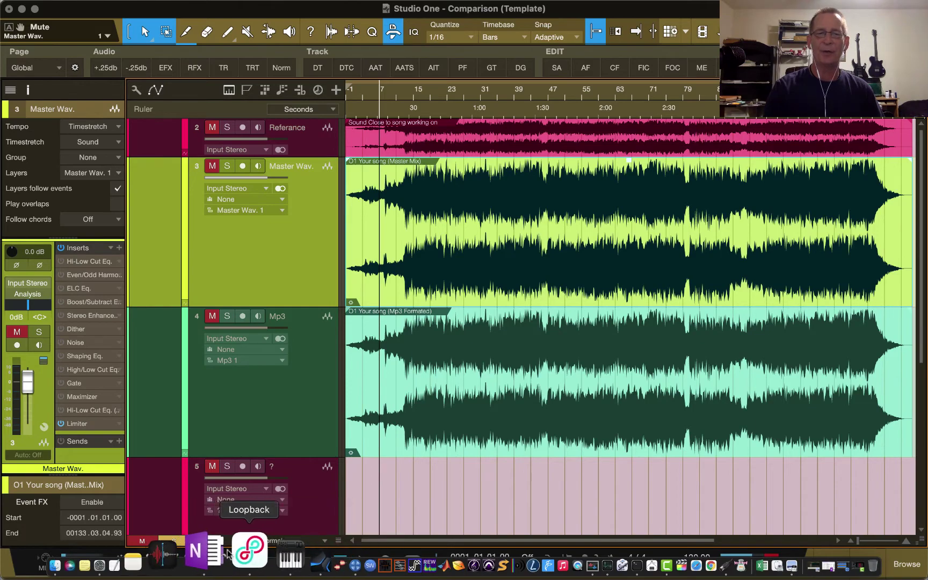
click(220, 553)
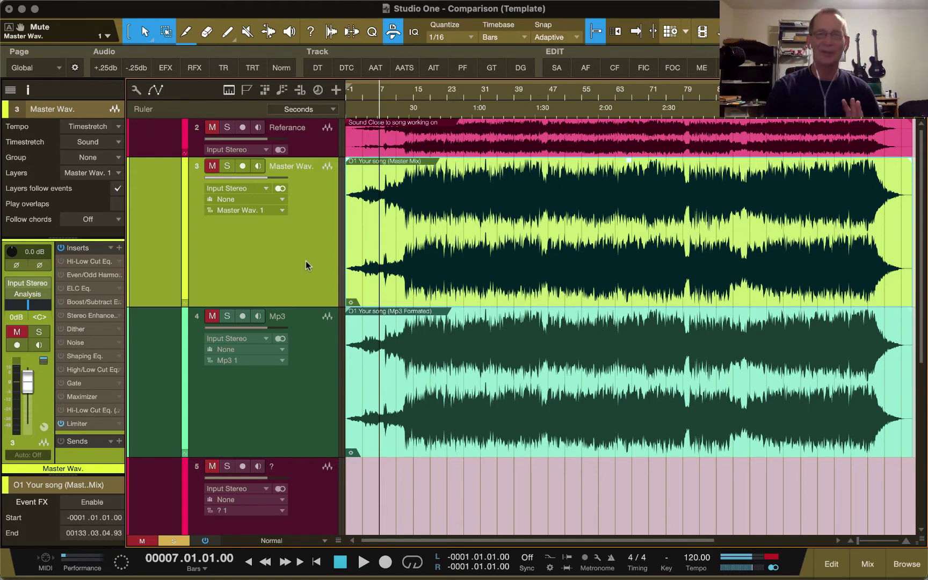
Bring up the minimized image "Screen Shot 2022-03-06 at 3.35.31 PM.png" to examine the mastering project page, and minimize it again
mouse_move(802, 563)
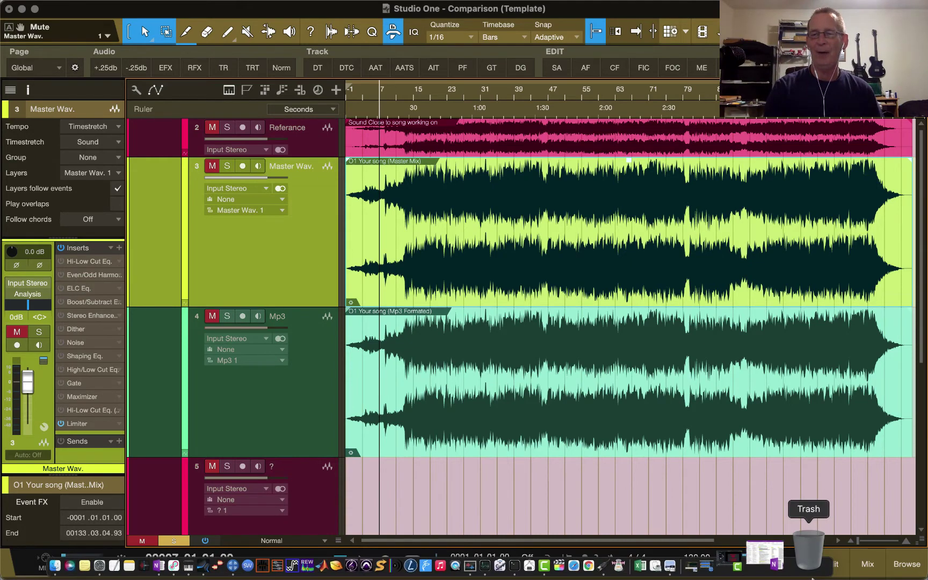
click(731, 553)
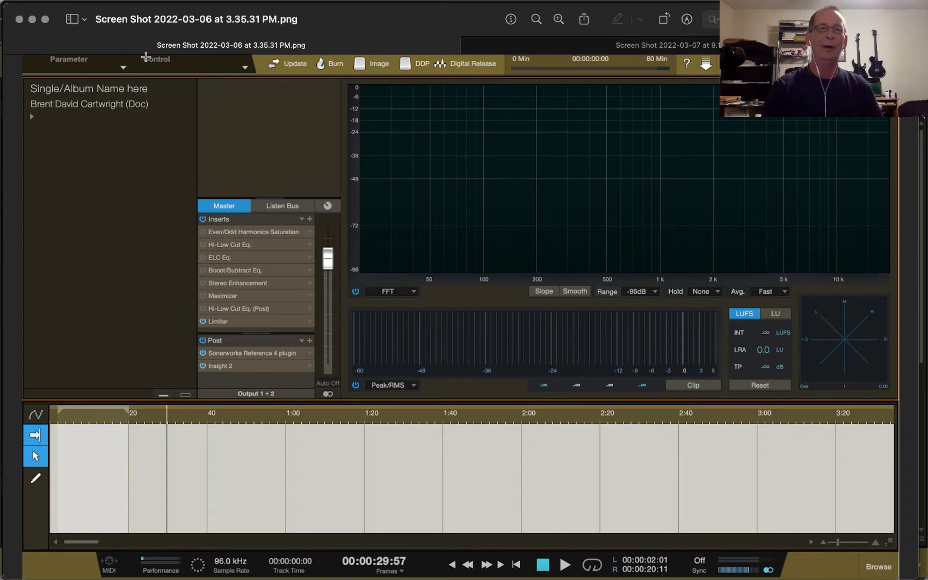
click(31, 20)
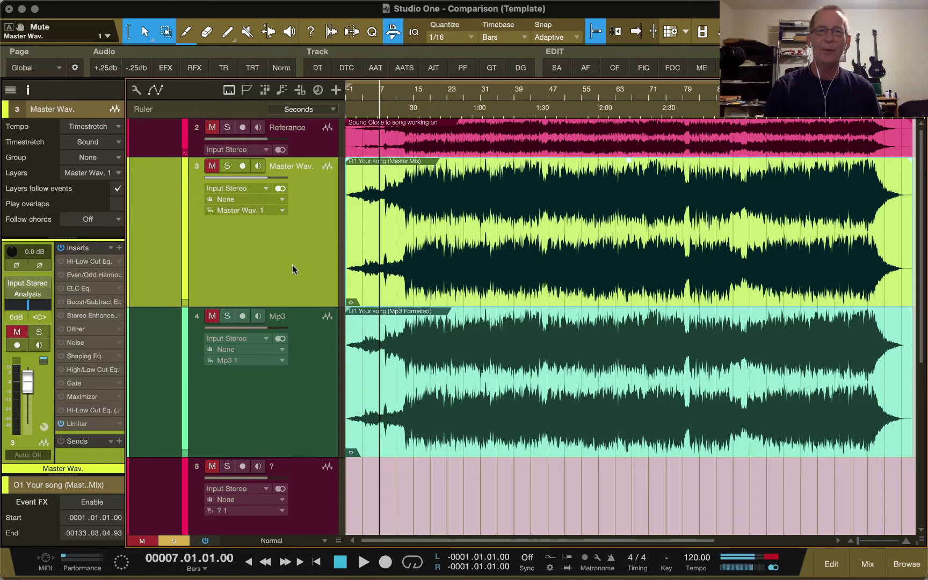
Select the Referance, Master Wav. and Mp3 tracks in turn to examine each one's channel settings and inserts
click(304, 141)
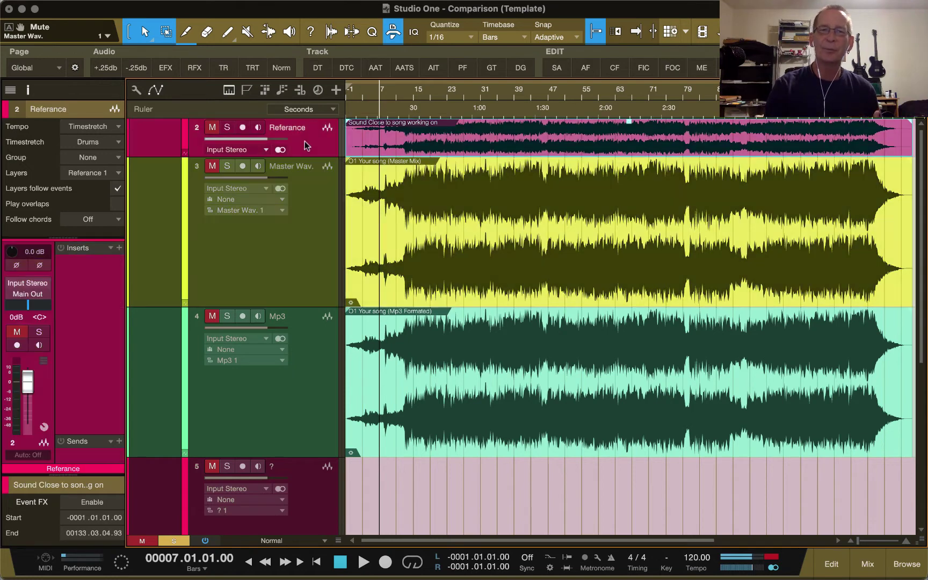
click(309, 257)
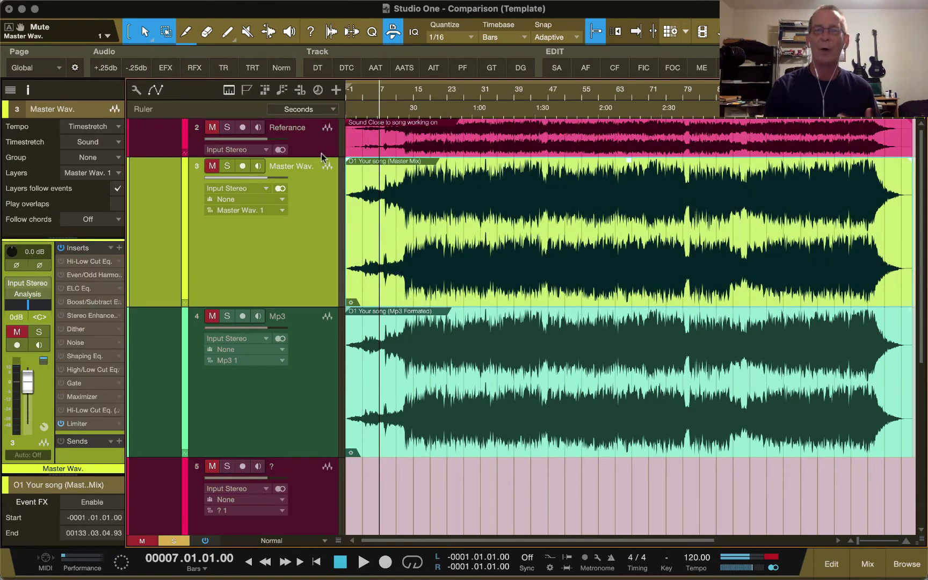
click(309, 367)
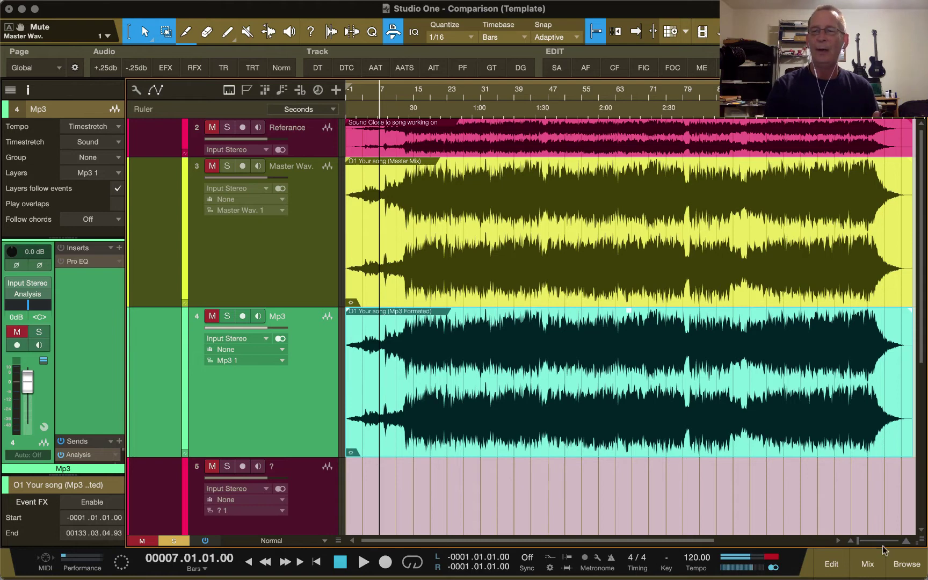
Show the mixing console to examine the inserts on the track channels and the Analysis bus, and hide it again
click(871, 565)
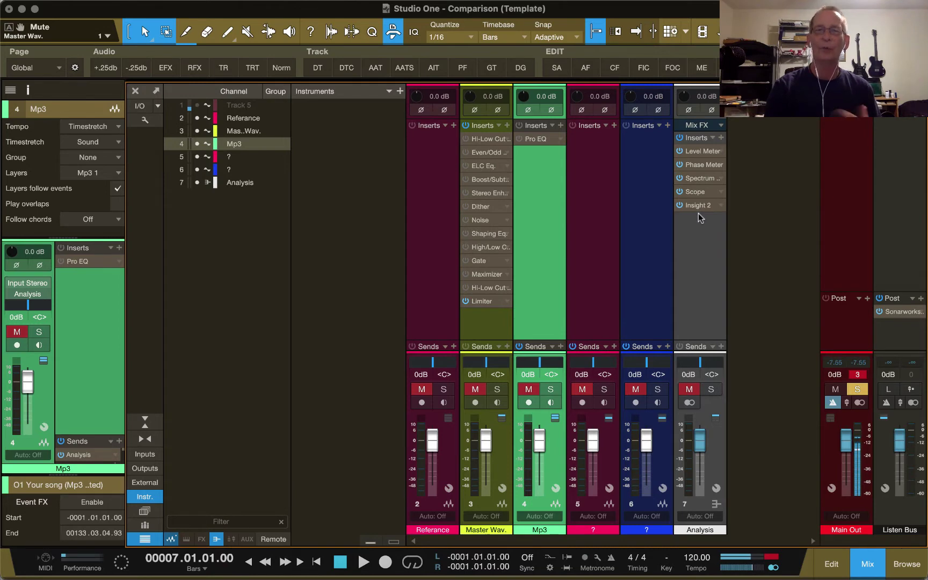
mouse_move(870, 575)
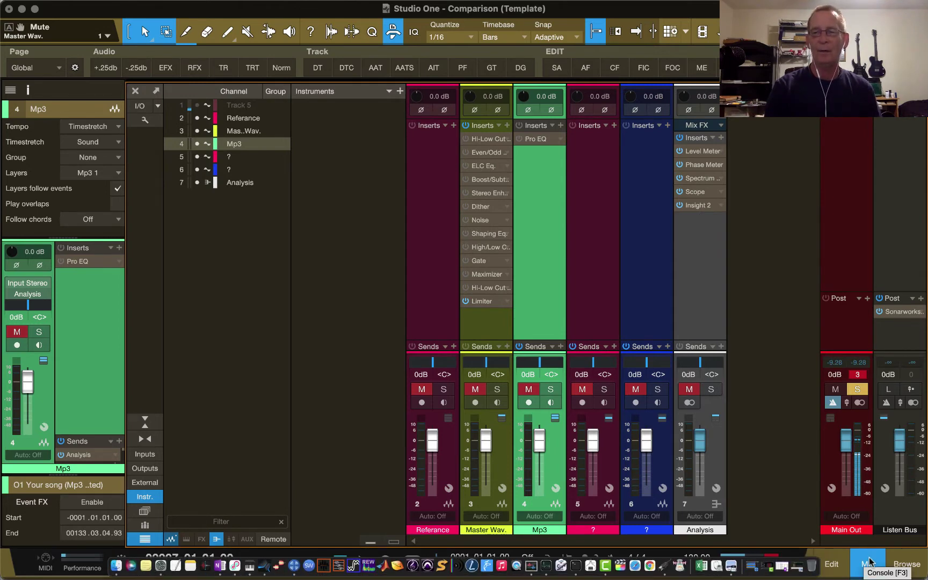
click(869, 561)
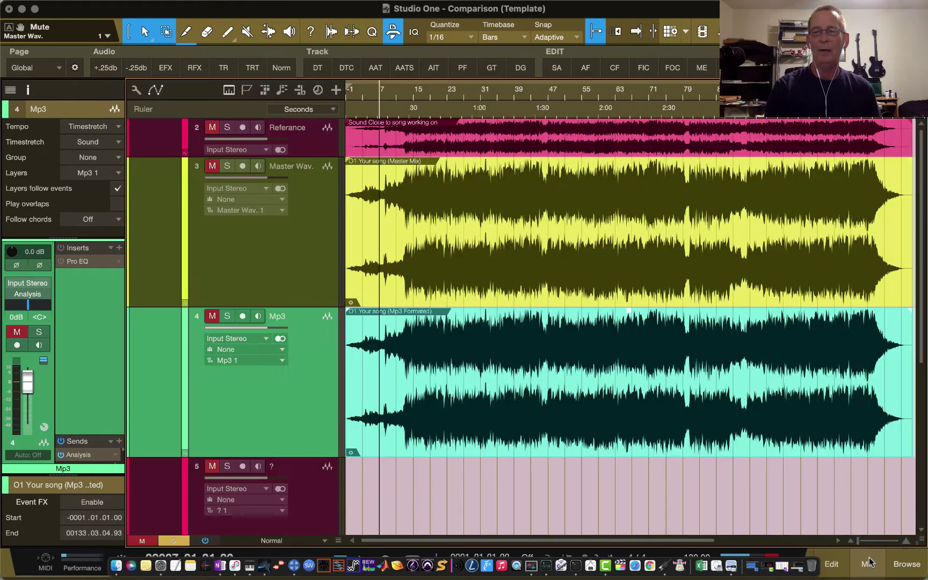
Alternate the selection between the Master Wav. and Mp3 tracks to compare their waveforms and insert chains
click(311, 263)
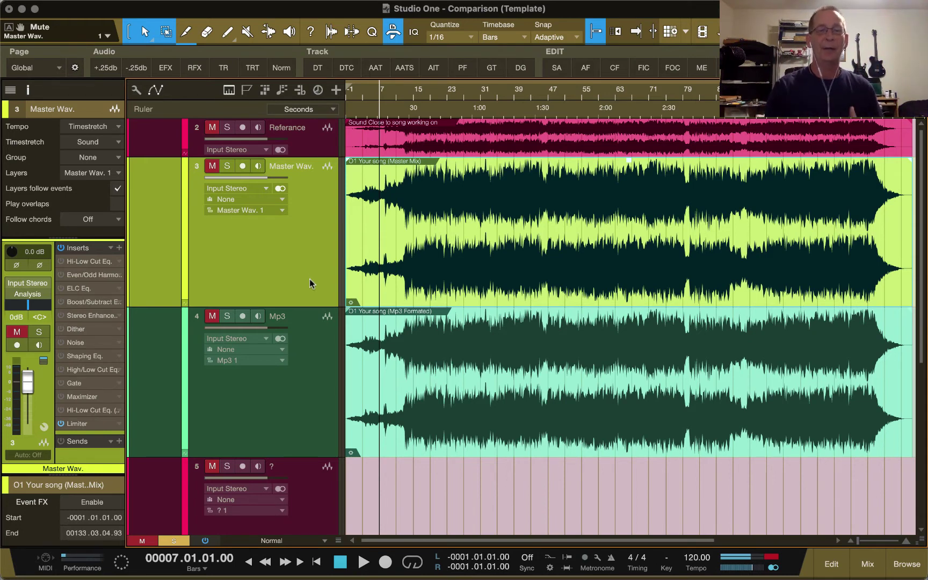
mouse_move(397, 578)
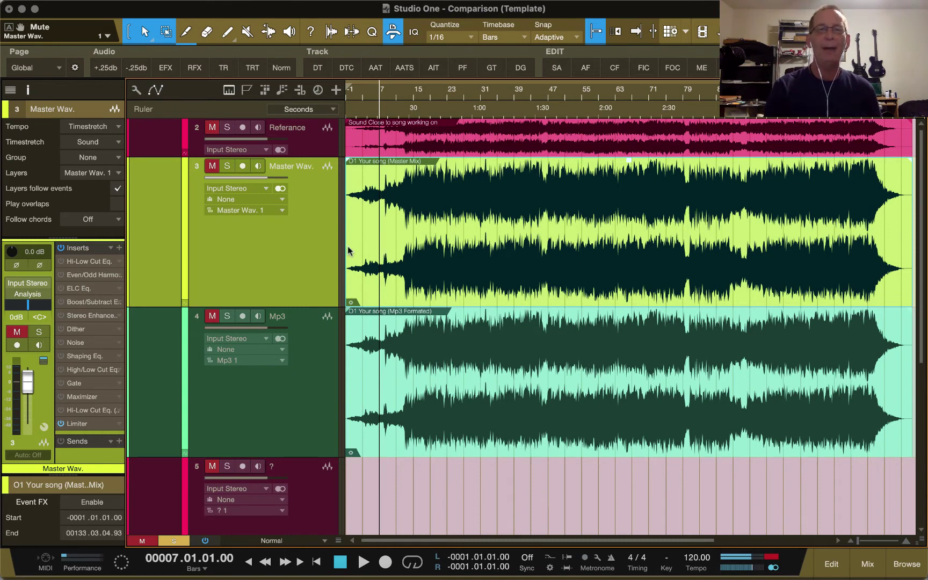
click(319, 339)
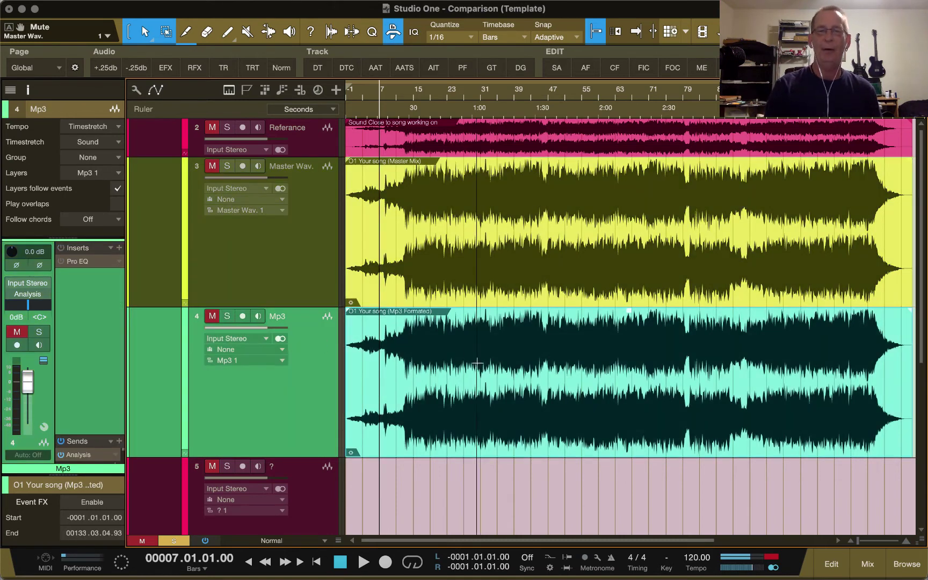
click(324, 281)
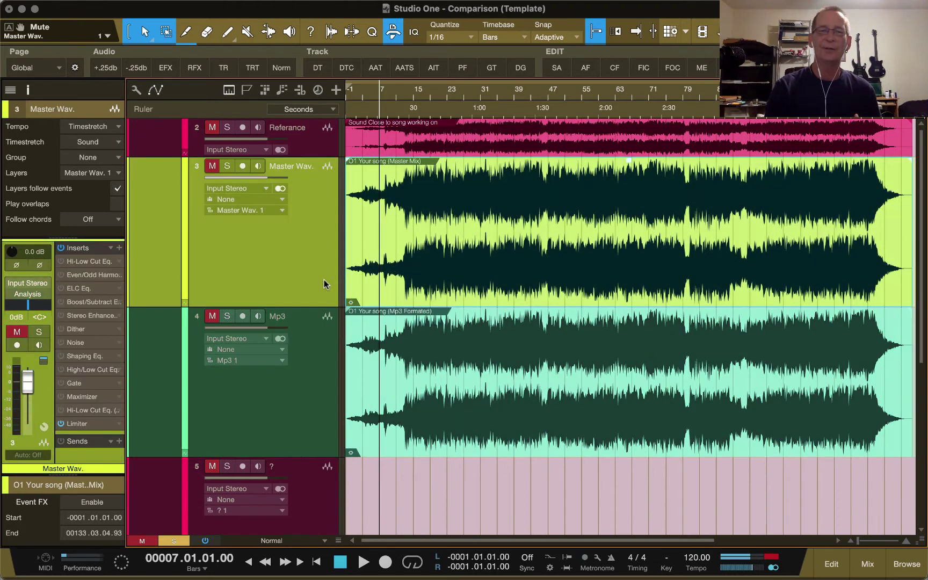
click(325, 379)
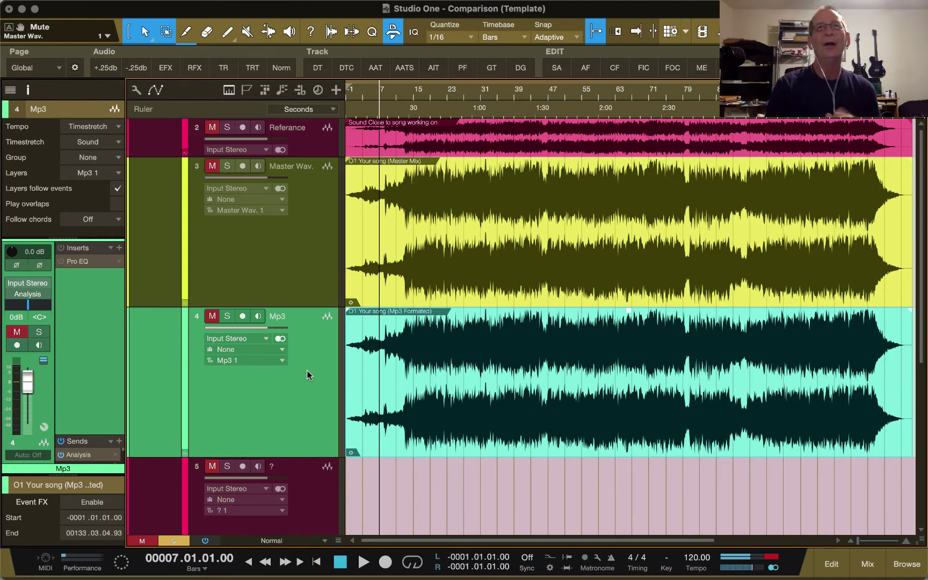
click(255, 251)
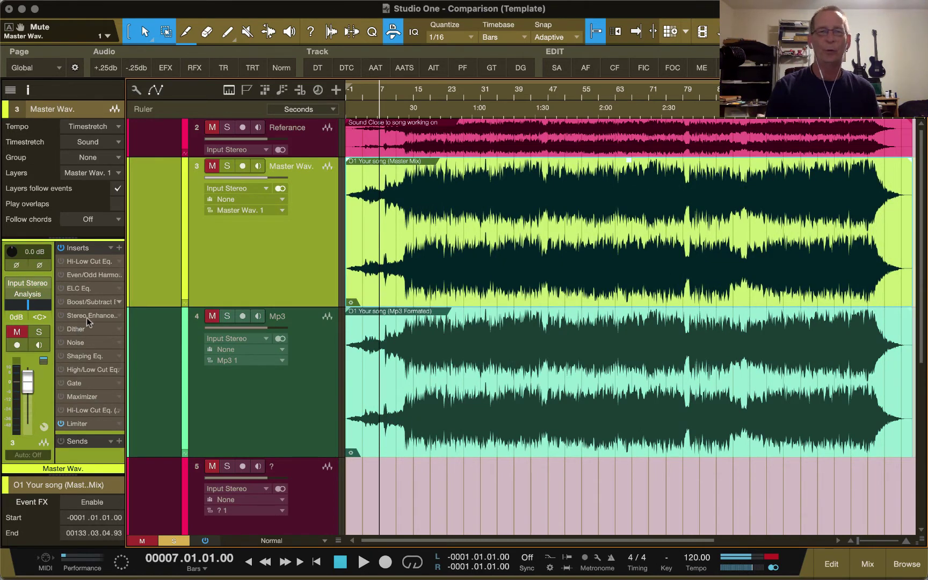
click(308, 391)
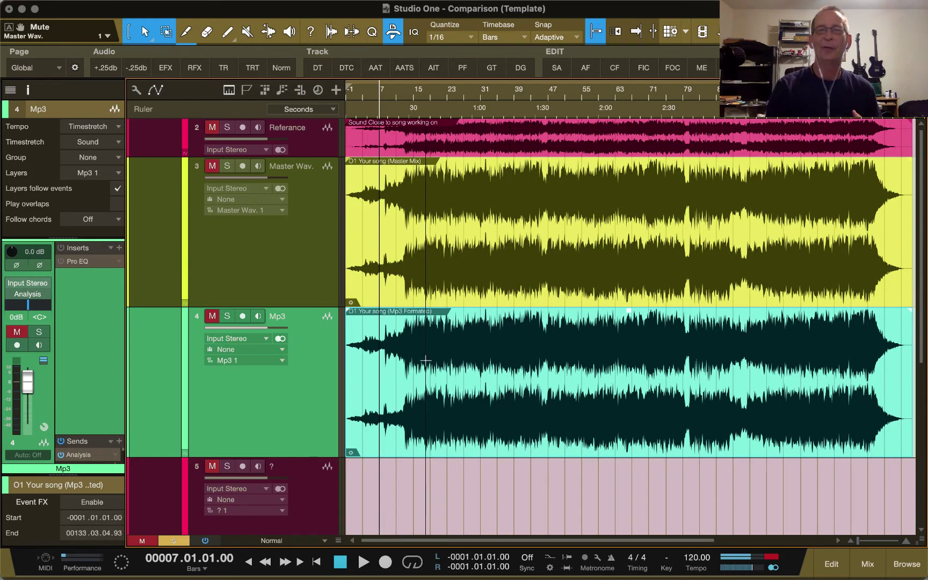
click(461, 273)
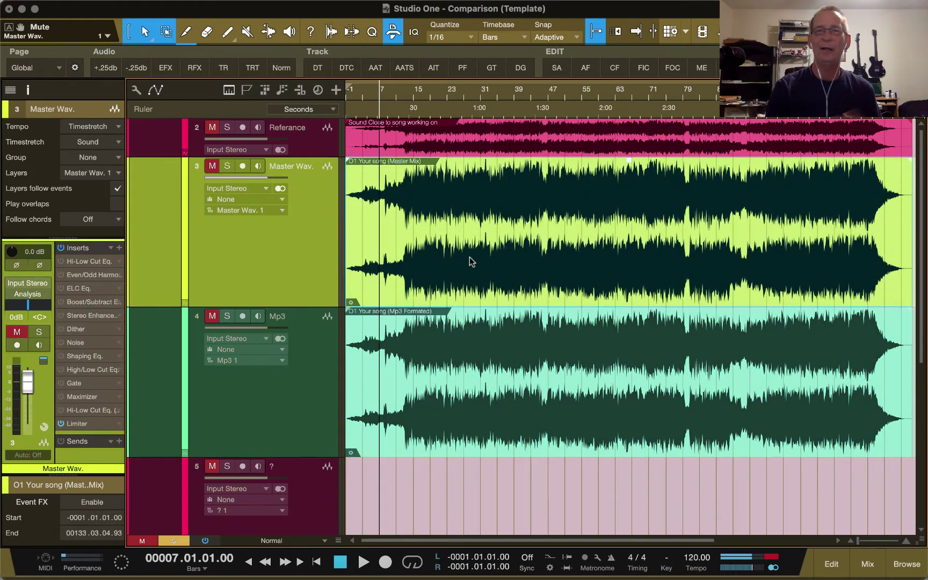
click(328, 360)
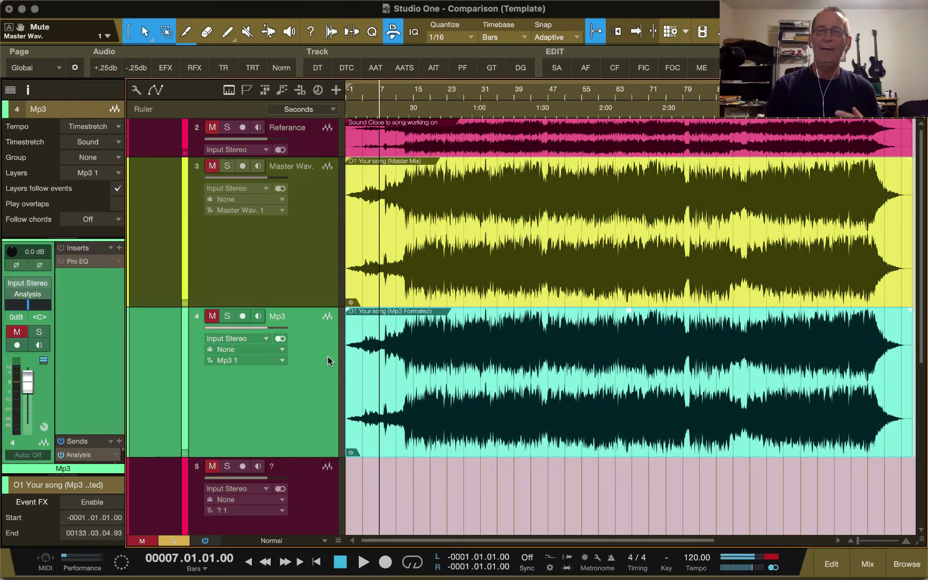
click(303, 230)
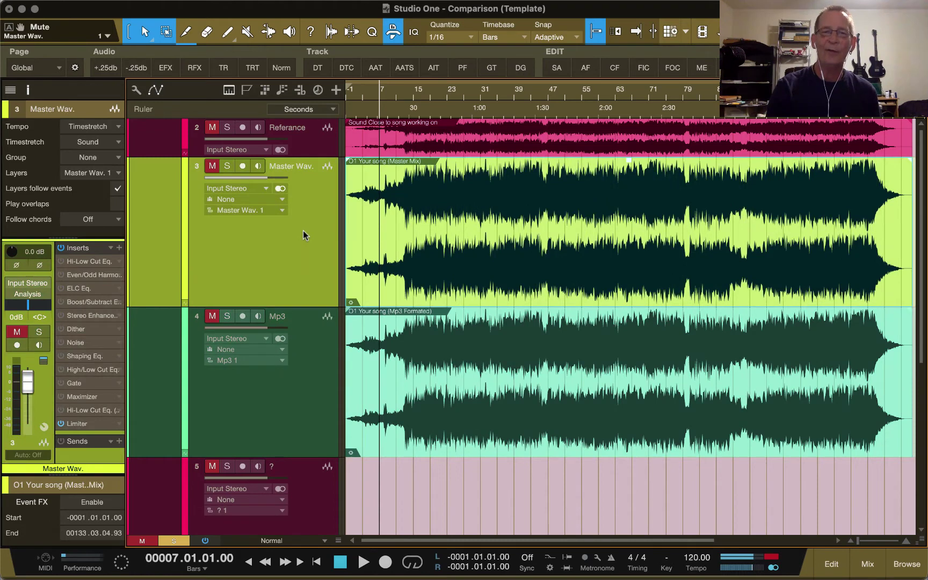
click(280, 418)
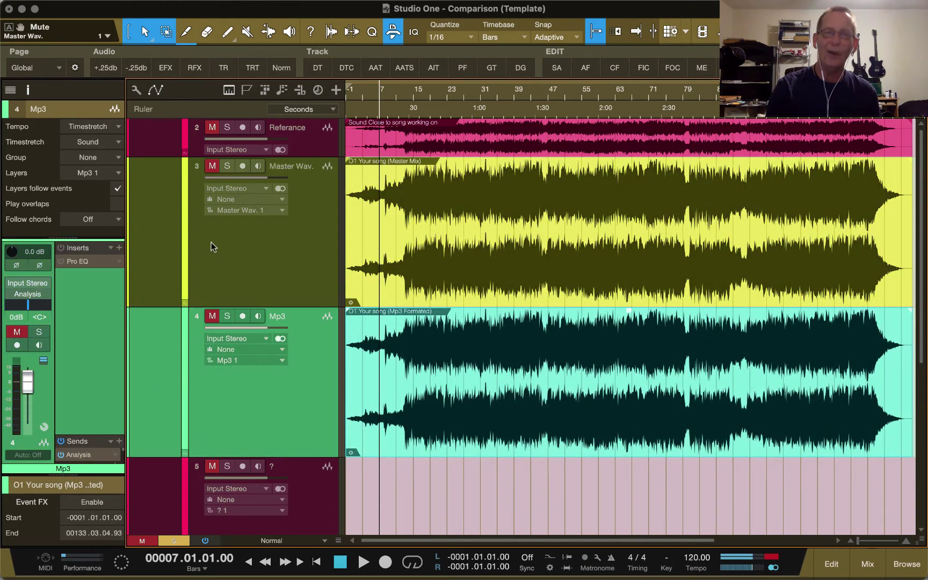
click(299, 293)
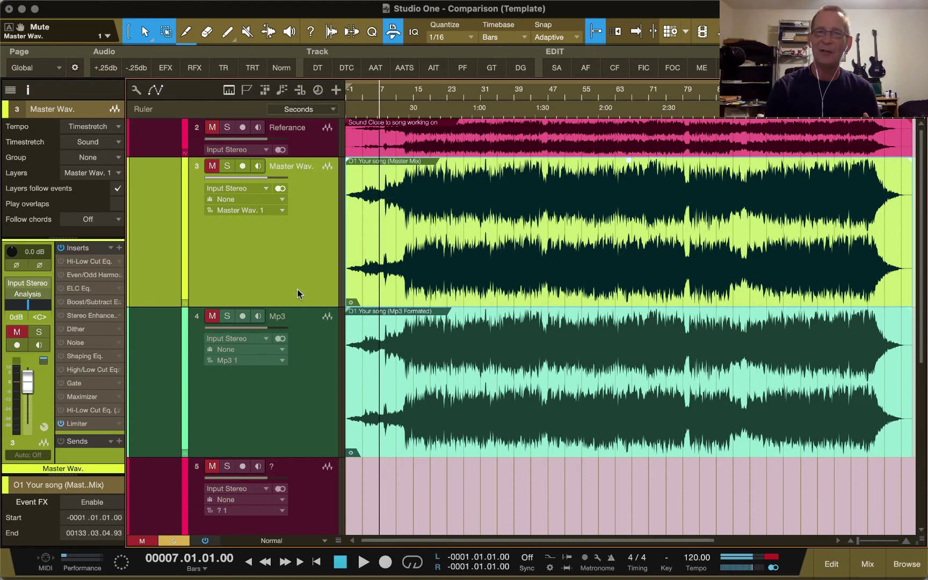
click(314, 370)
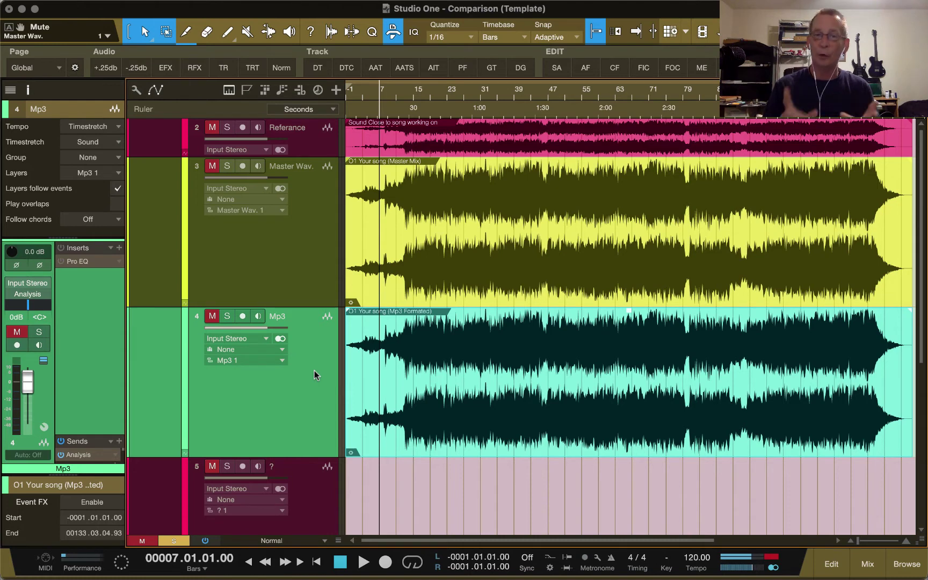
Switch the selection between the Master Wav. and Referance tracks to compare the master mix with the reference song
click(321, 253)
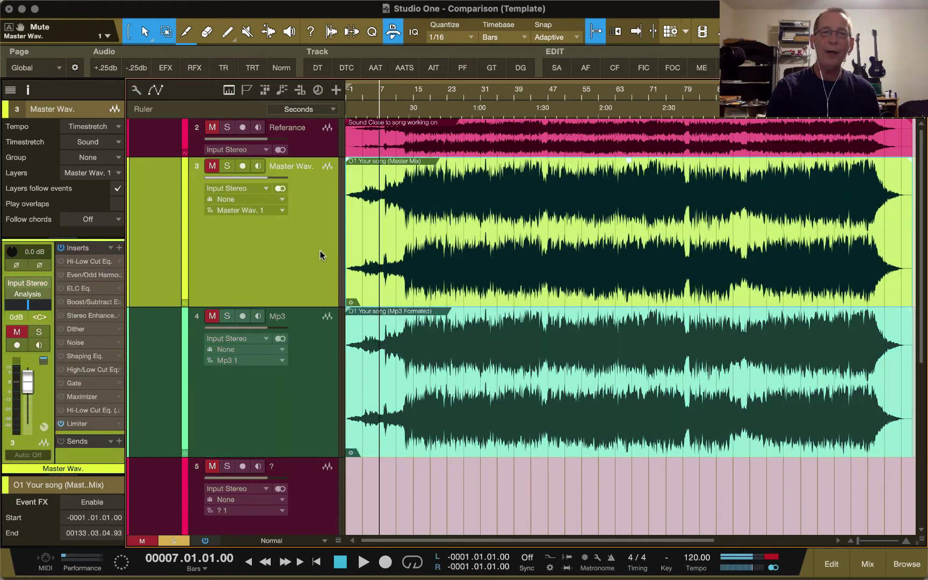
click(319, 146)
click(309, 248)
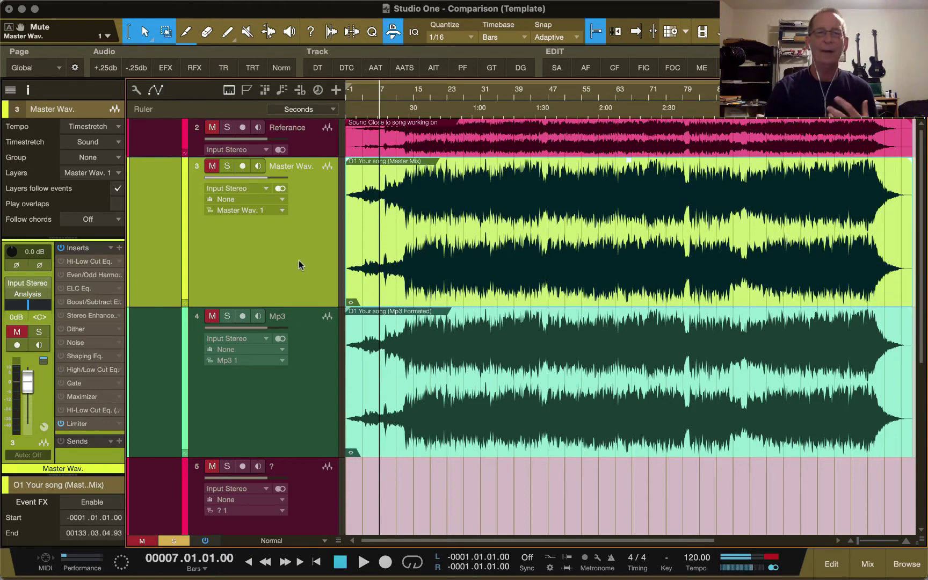
click(304, 143)
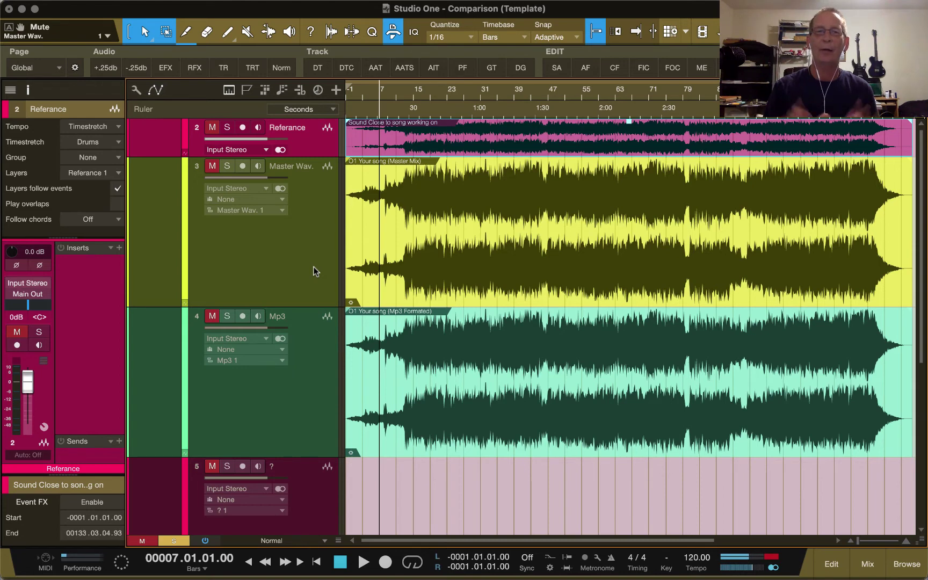
click(314, 211)
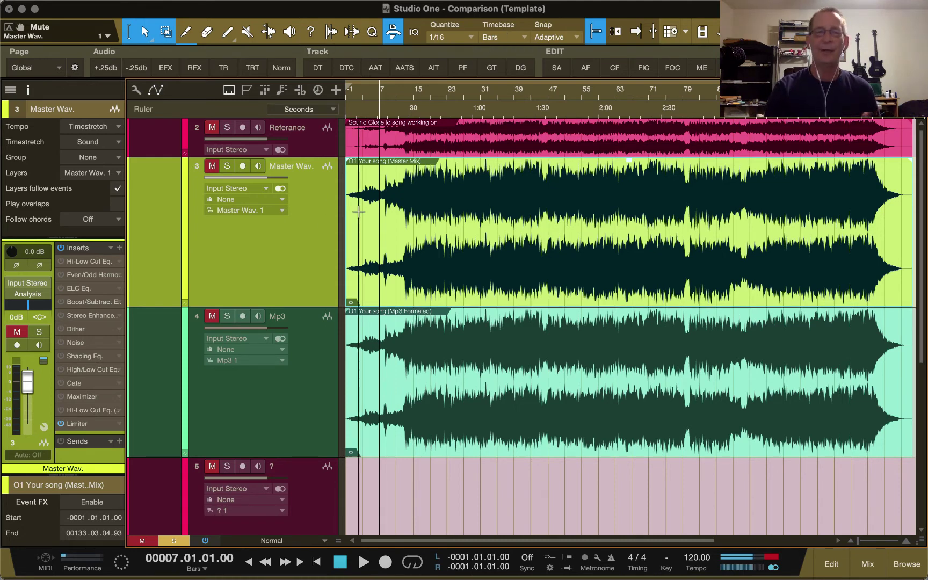
Compare the Mp3 track with the Master Wav. track again, finishing with Master Wav. selected
click(293, 372)
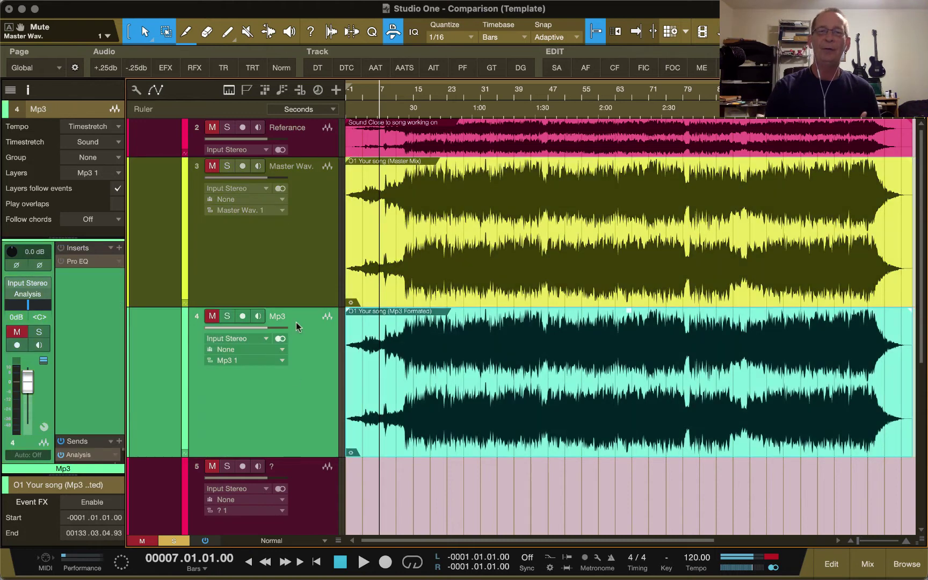
click(313, 269)
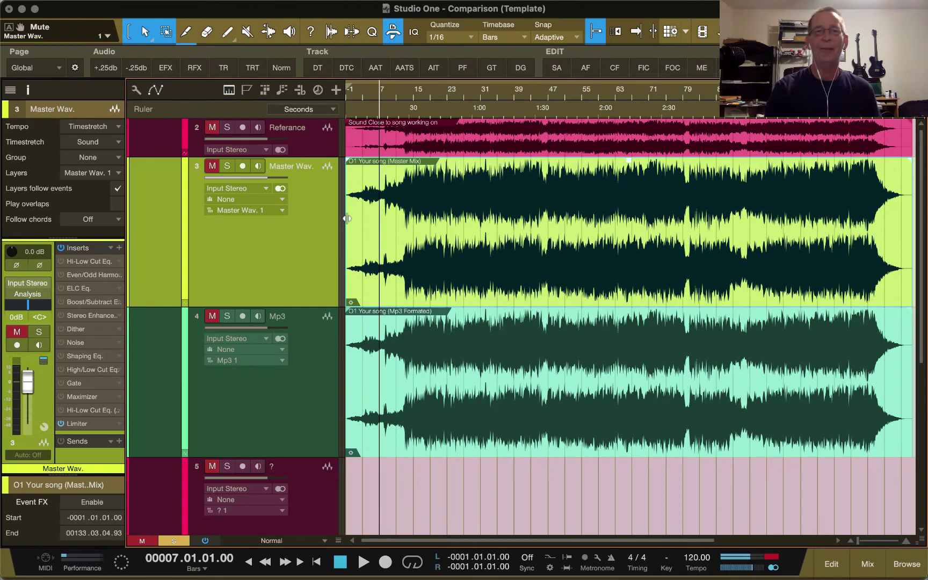
click(440, 412)
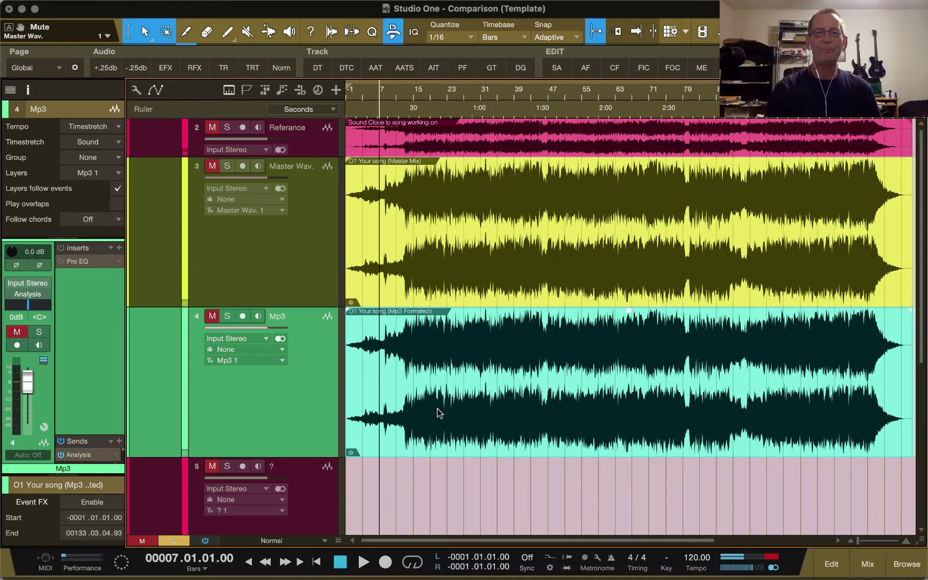
click(312, 269)
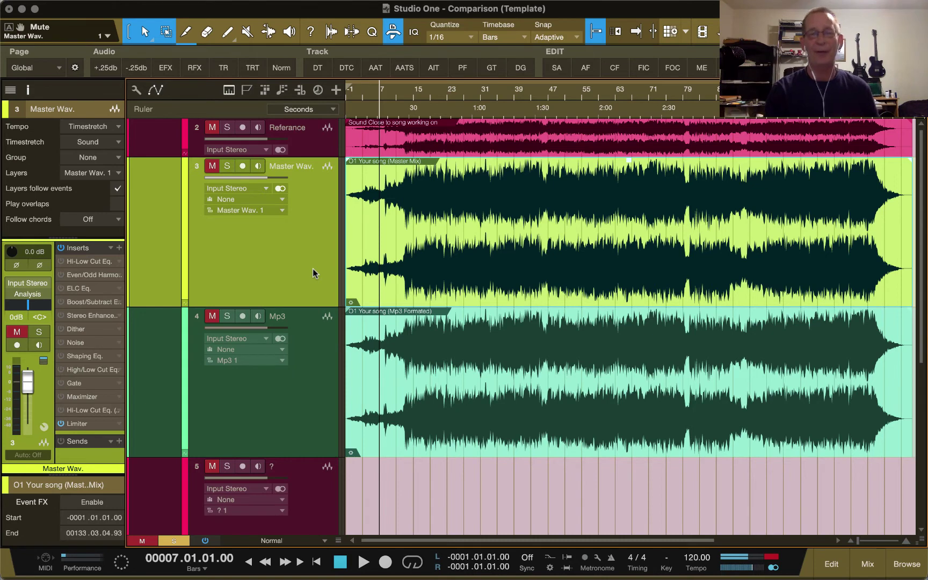
click(314, 363)
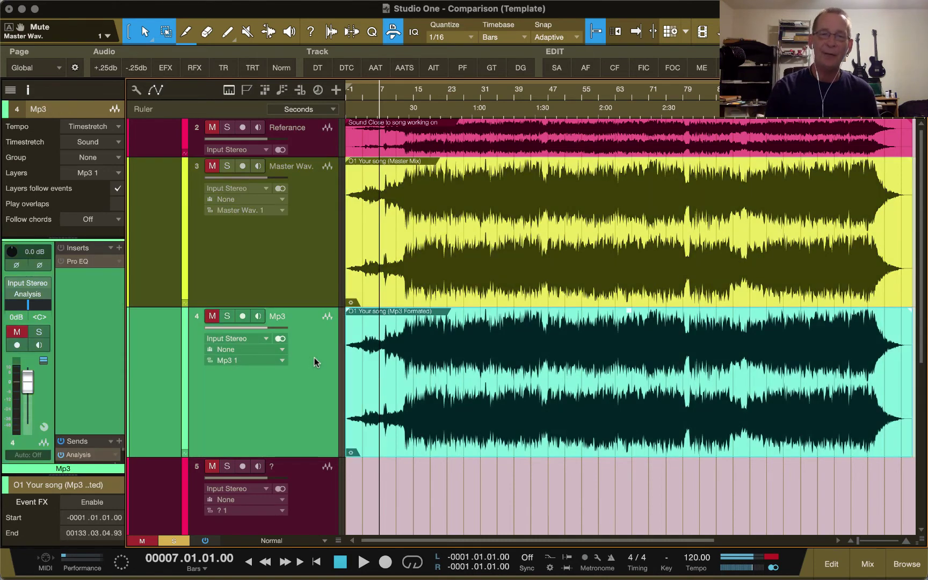
click(307, 204)
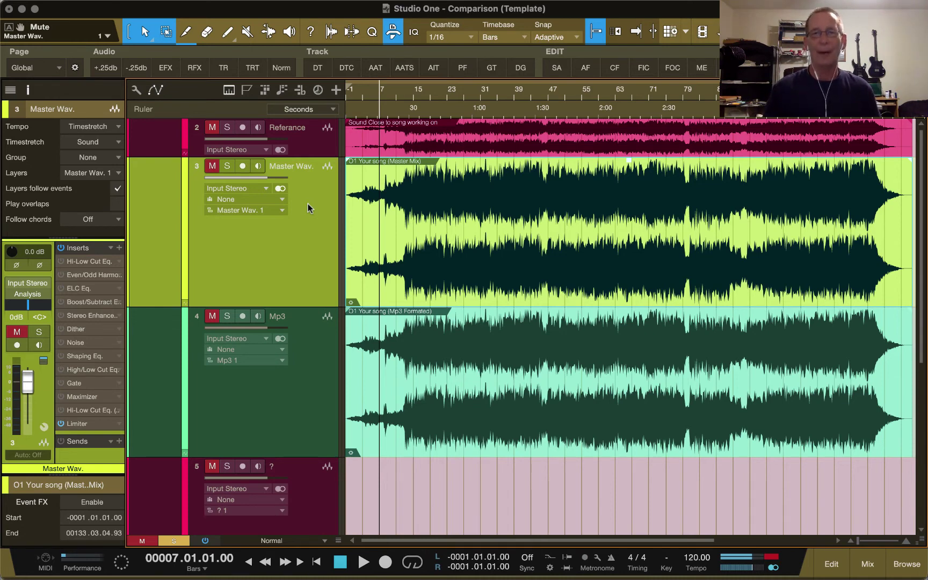
Switch the selection repeatedly between the Mp3 and Master Wav. tracks to compare their waveforms and channel settings, ending on Master Wav
click(321, 356)
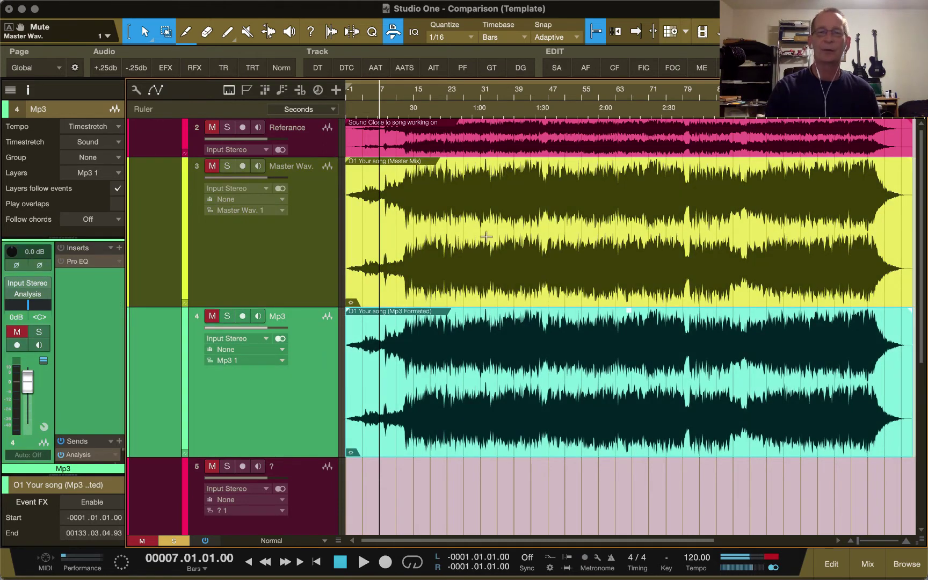
click(309, 233)
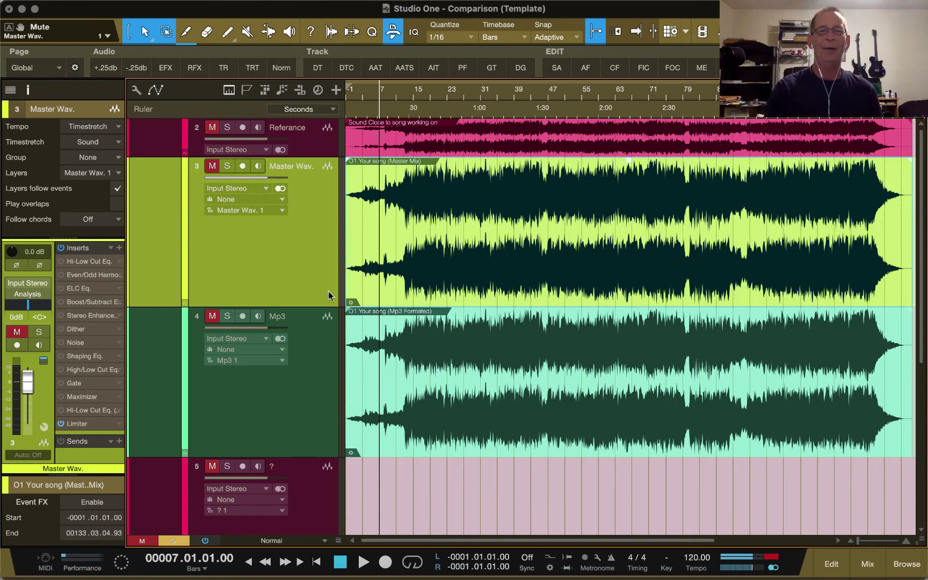
click(312, 358)
click(323, 256)
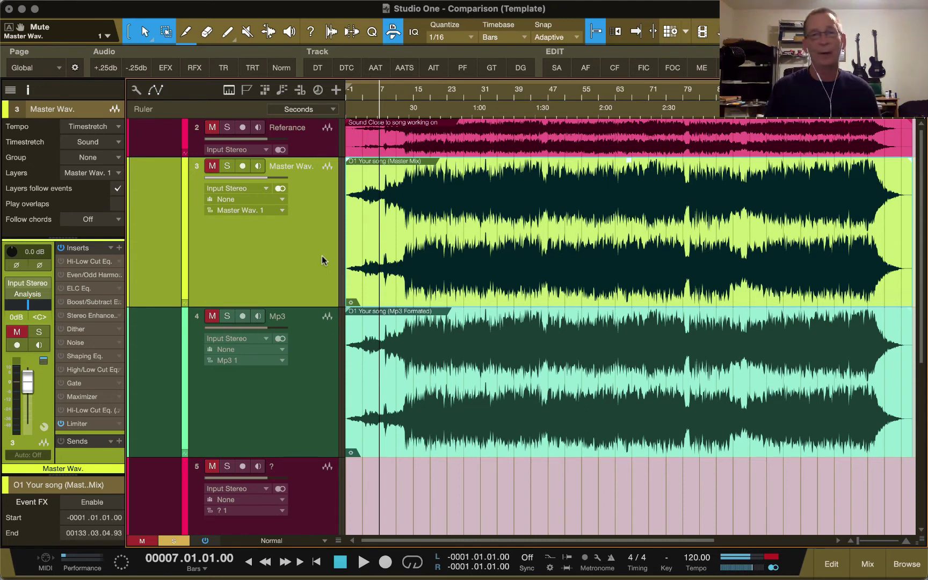
key(Down)
key(Up)
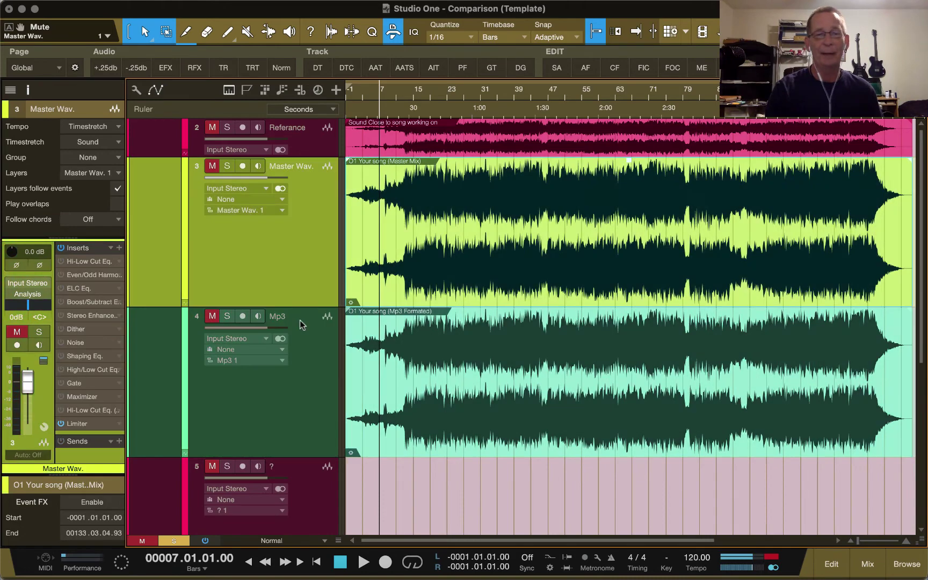
key(Down)
key(Up)
click(312, 393)
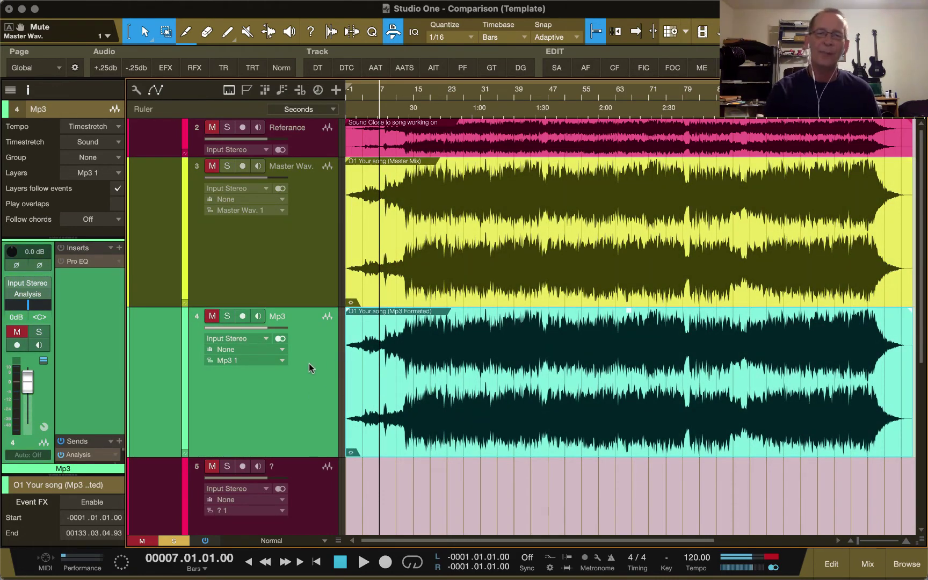
click(322, 242)
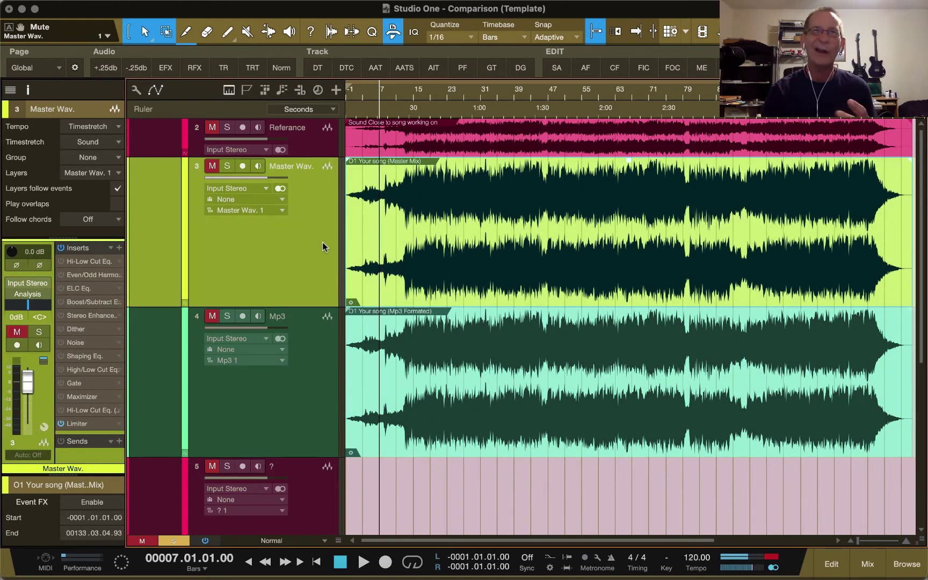
click(309, 379)
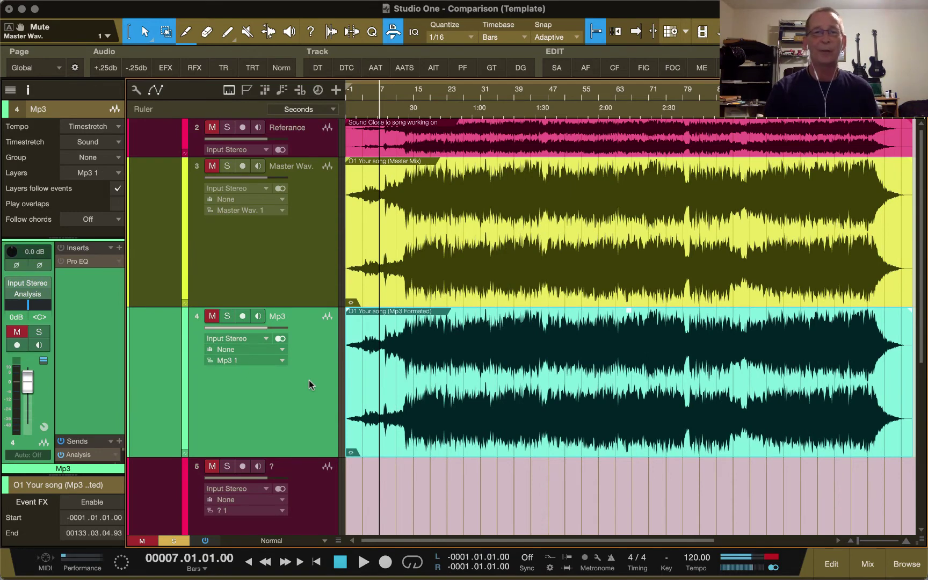
click(312, 282)
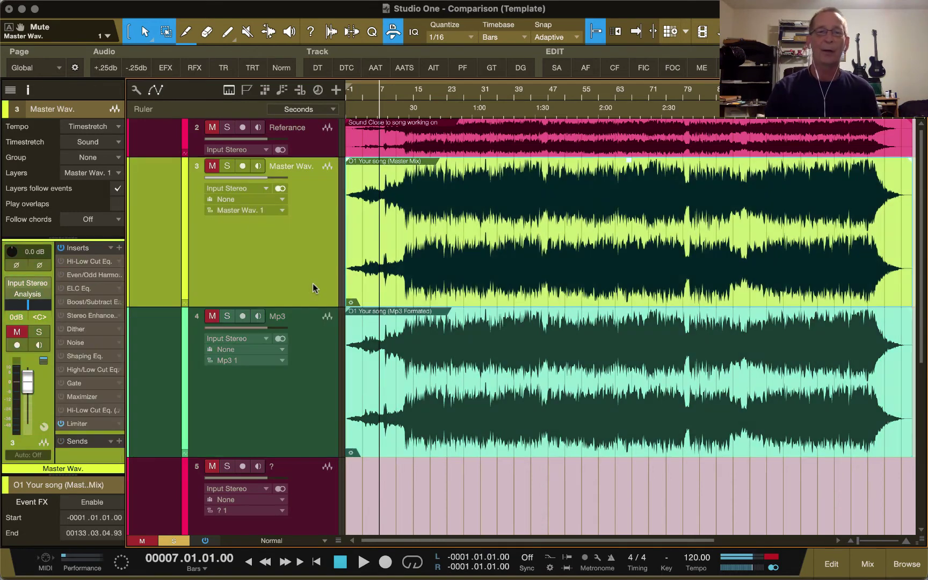
click(314, 380)
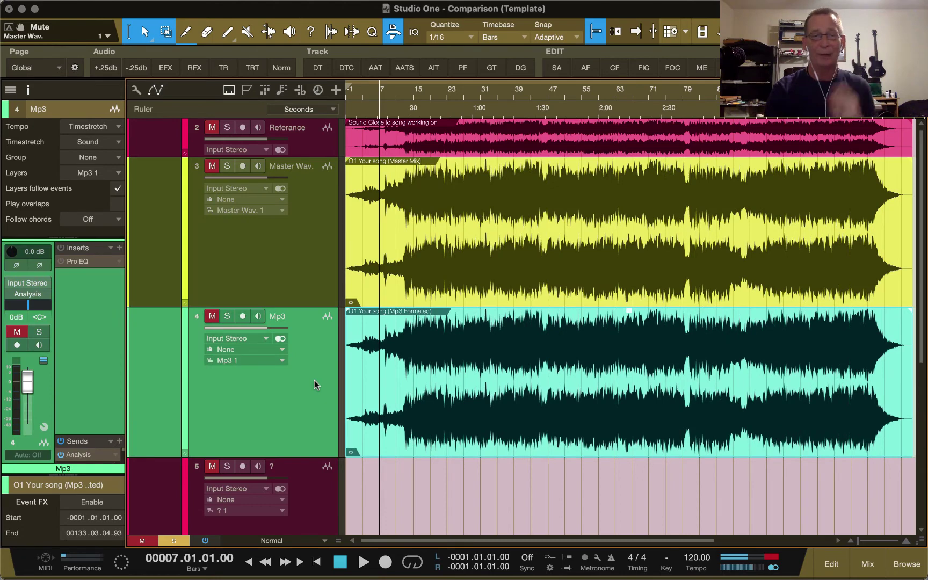
click(321, 235)
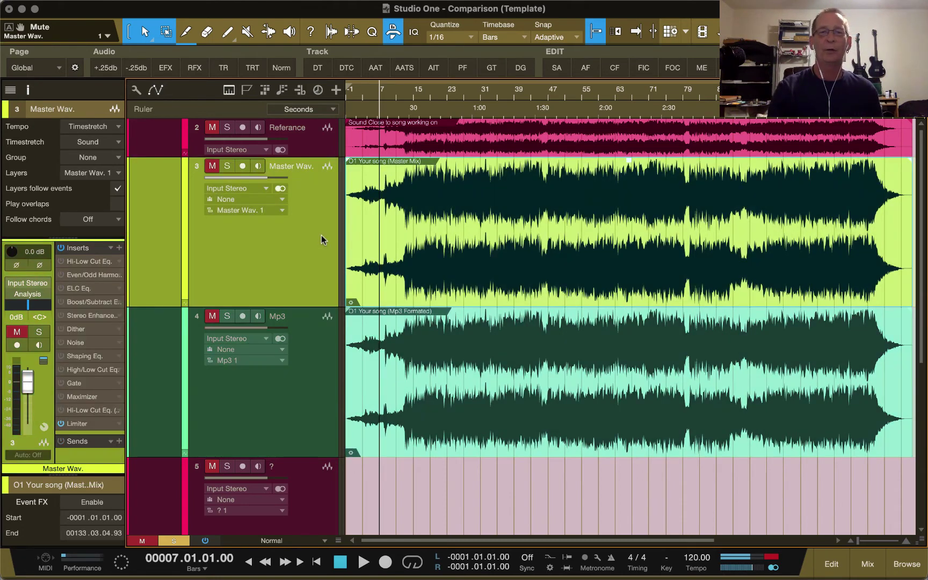
click(315, 349)
click(313, 279)
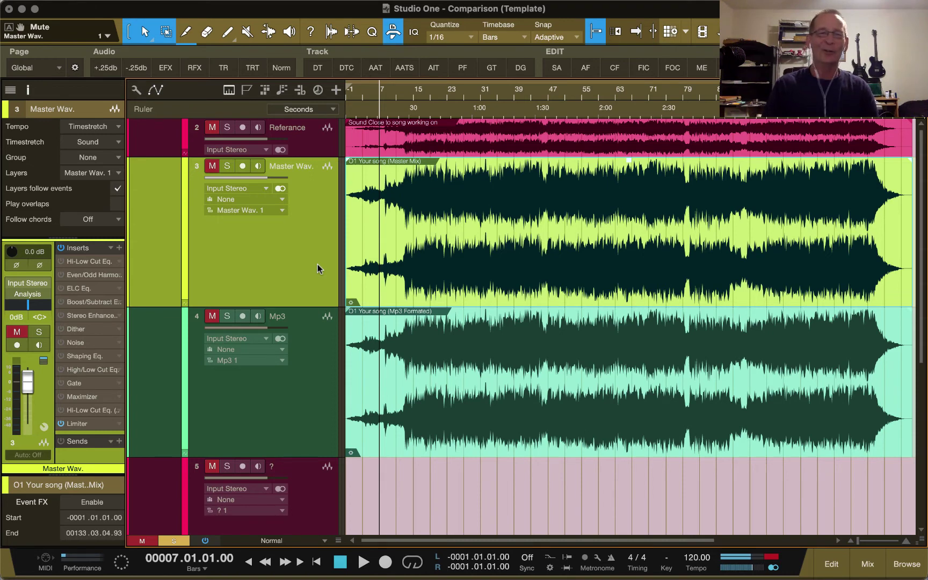
click(321, 373)
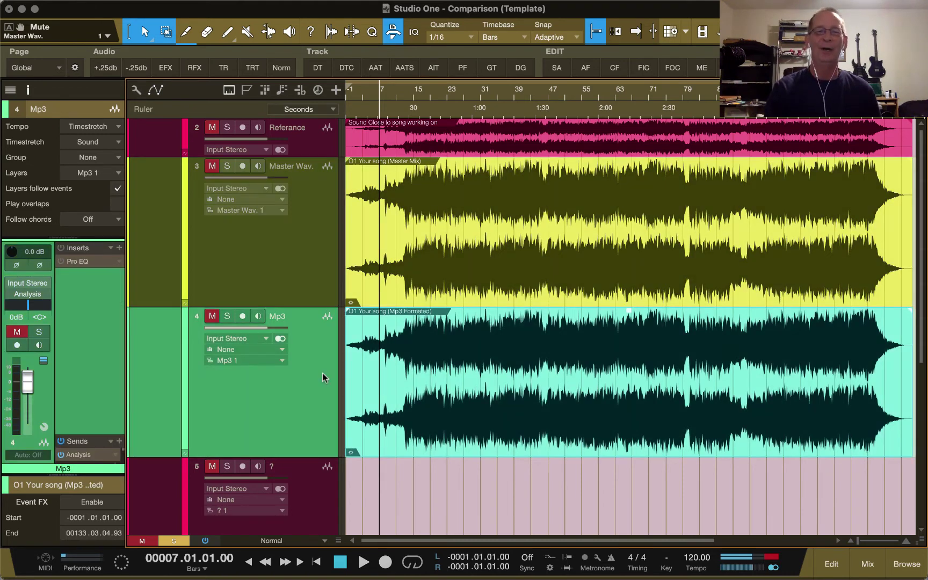
click(313, 276)
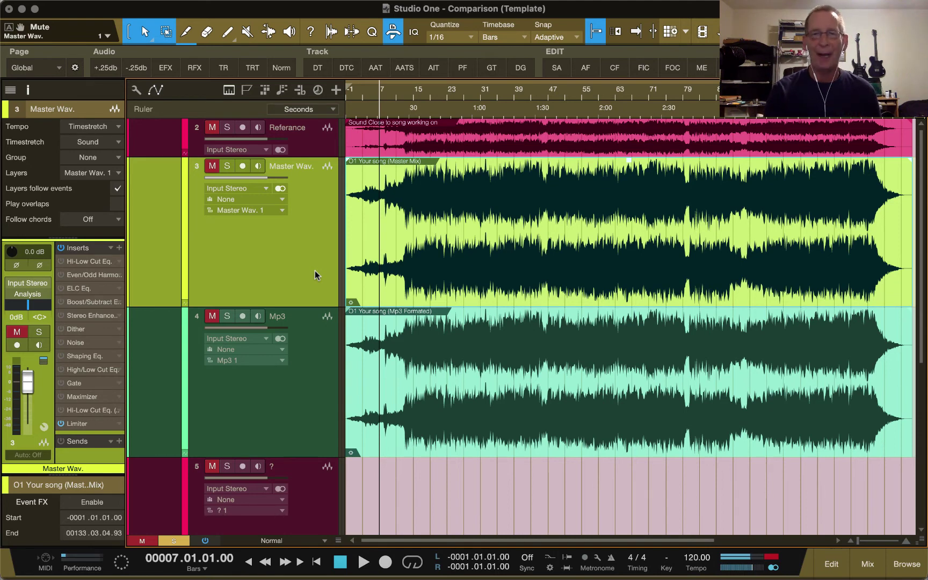
click(309, 371)
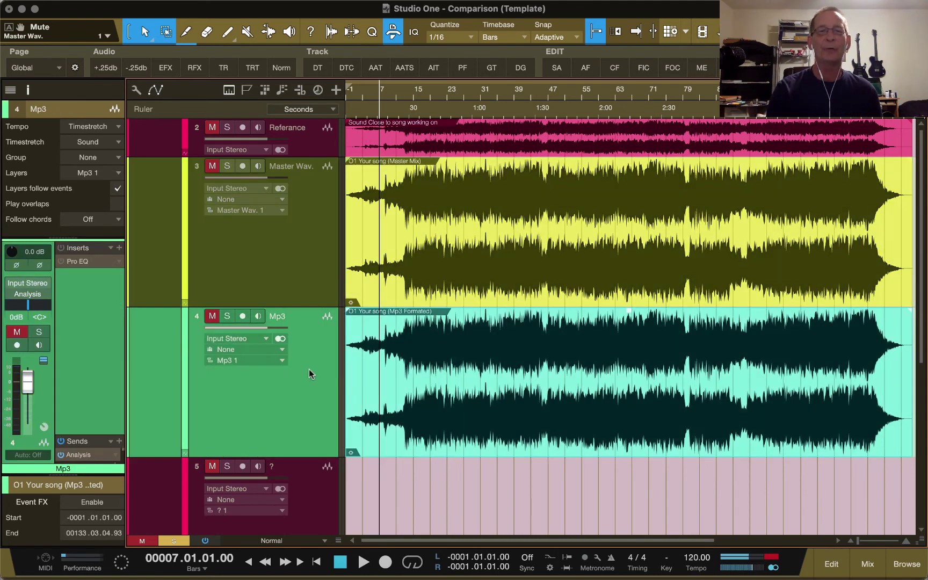
click(309, 290)
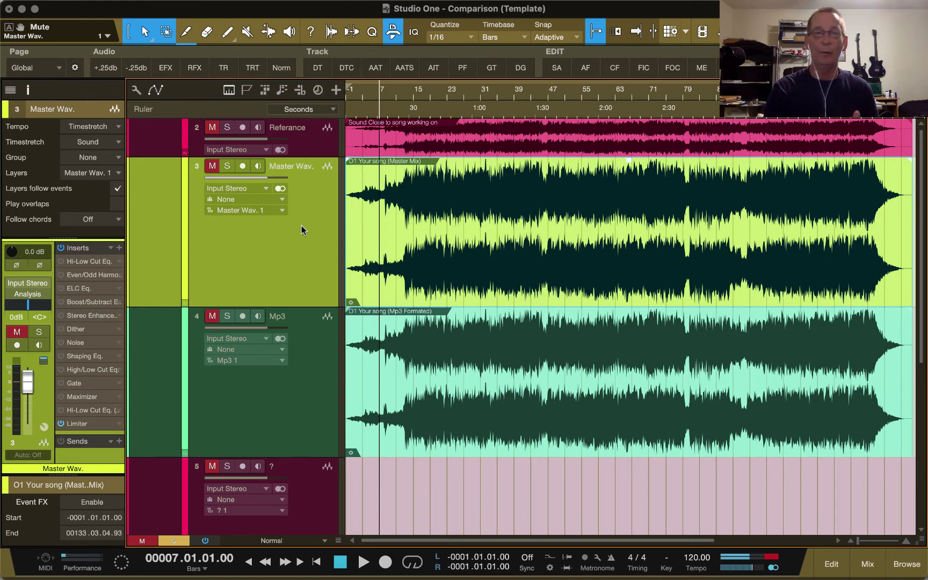
click(306, 378)
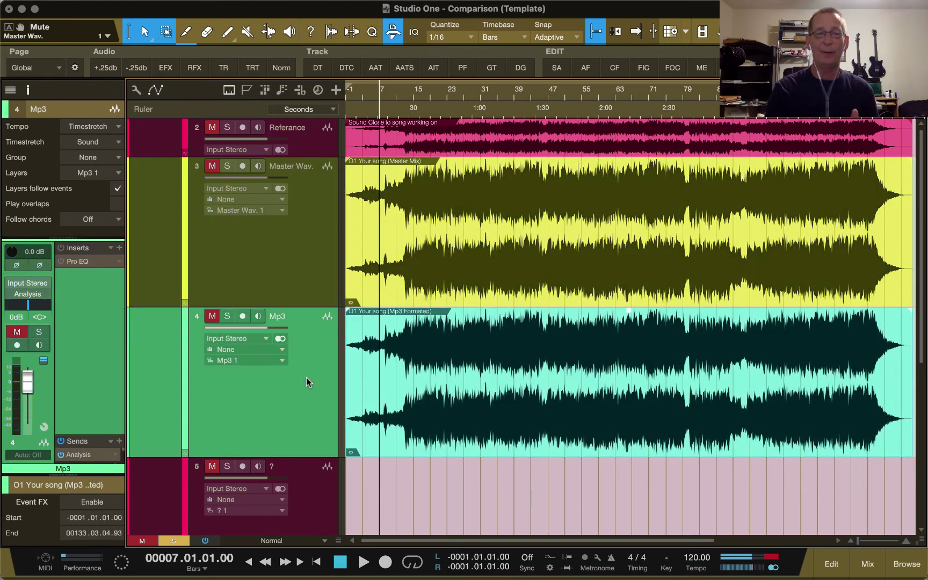
click(305, 256)
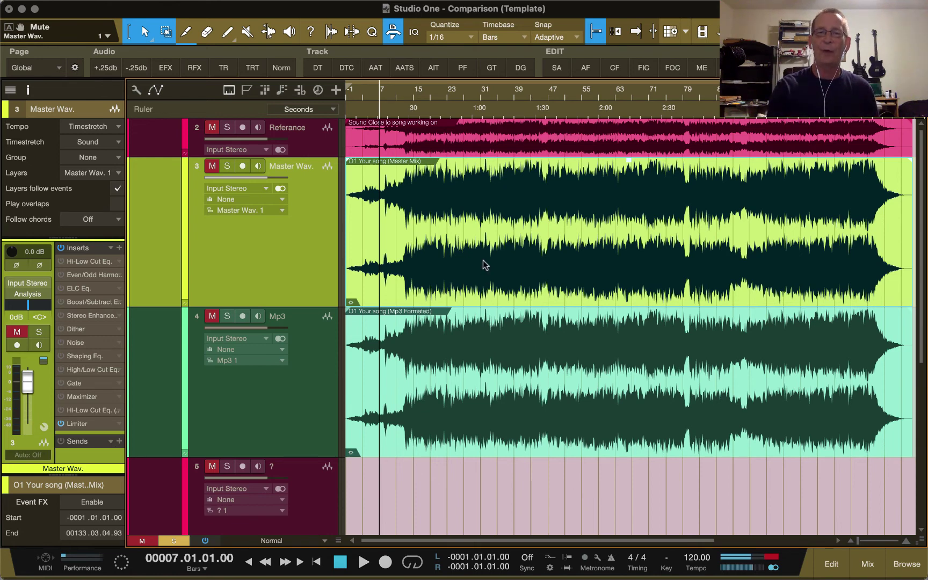
click(484, 431)
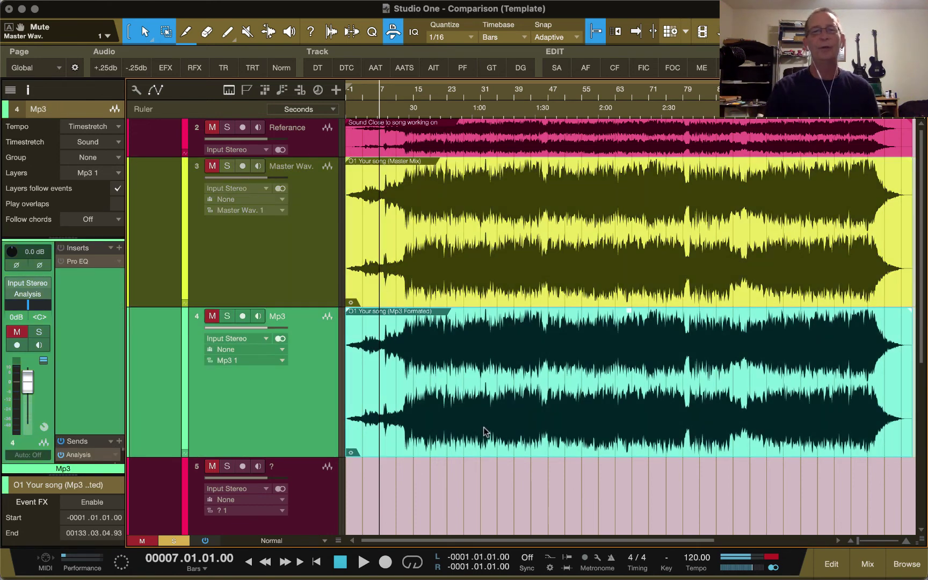
click(318, 263)
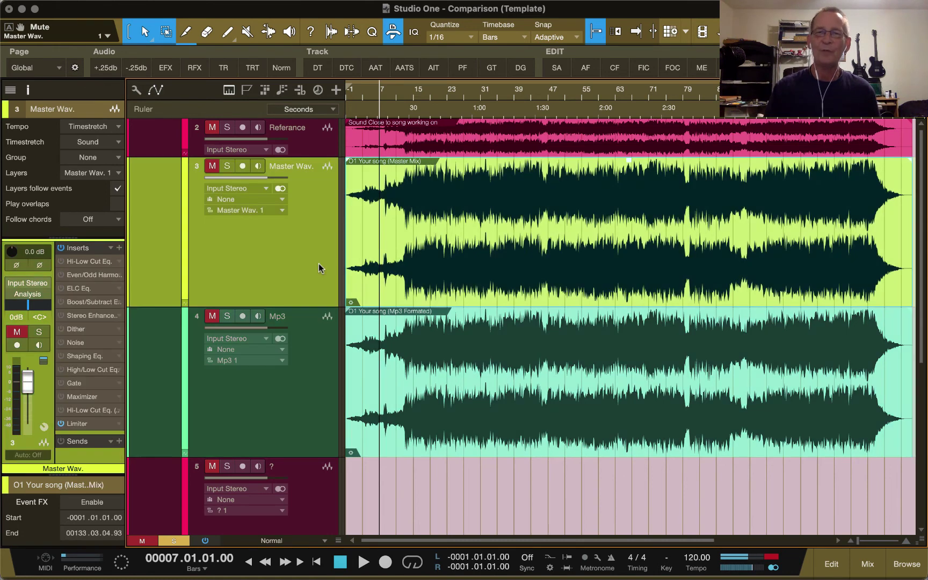